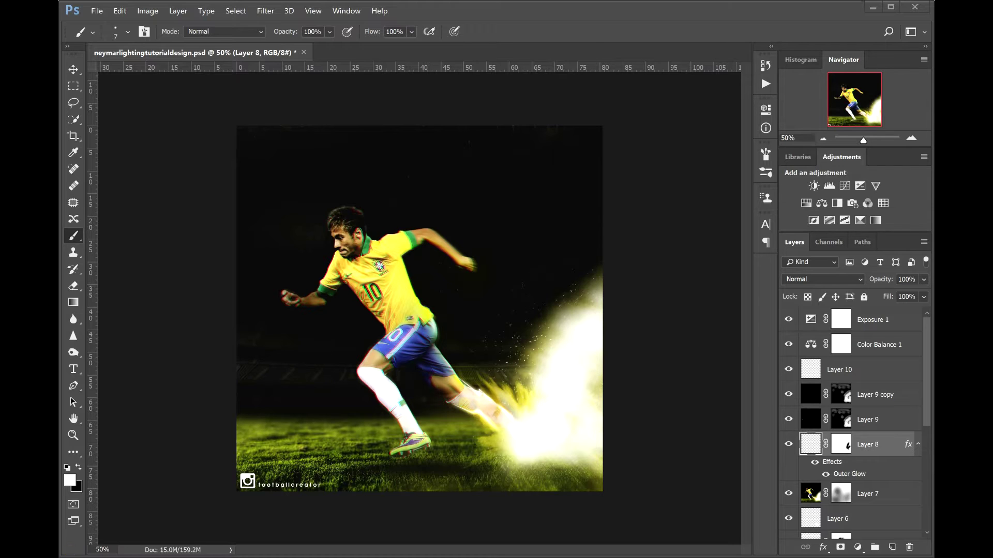
# Toggle Layer 8's visibility to compare the foot glow with and without it.
pyautogui.click(457, 409)
pyautogui.click(789, 444)
pyautogui.click(791, 446)
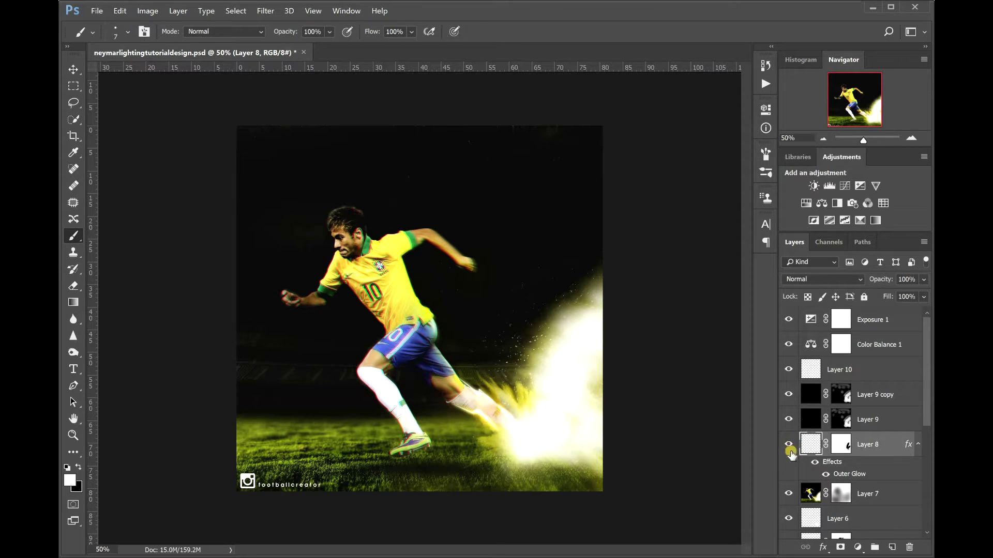
pyautogui.click(795, 450)
# Add a new layer, move it above Layer 10 and rename it 'bolts'.
pyautogui.click(892, 547)
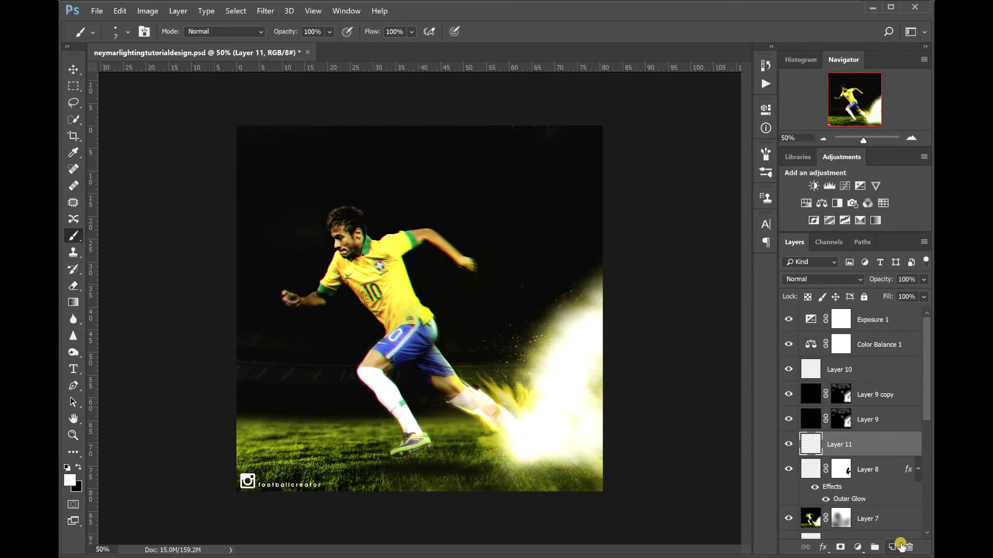
pyautogui.moveTo(864, 445); pyautogui.dragTo(868, 374)
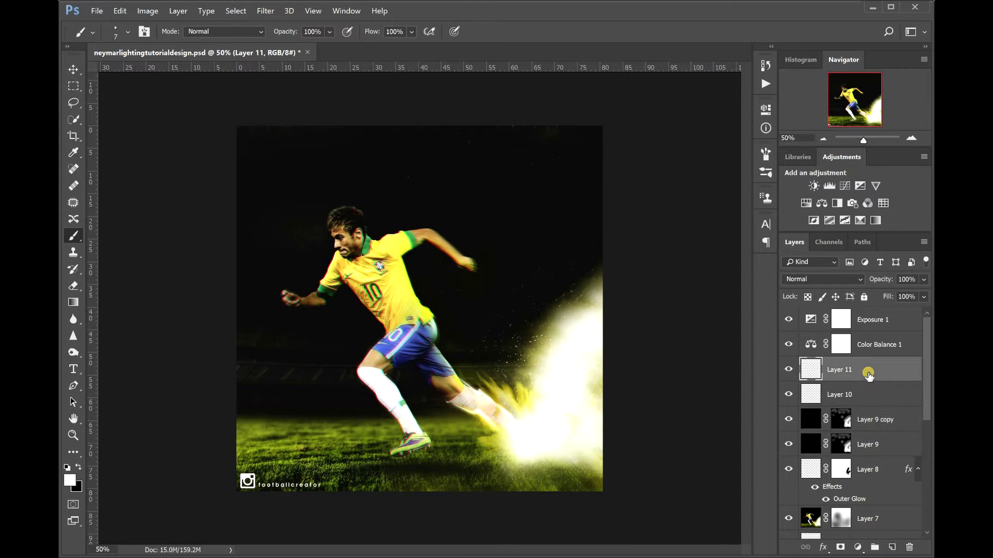
pyautogui.doubleClick(849, 378)
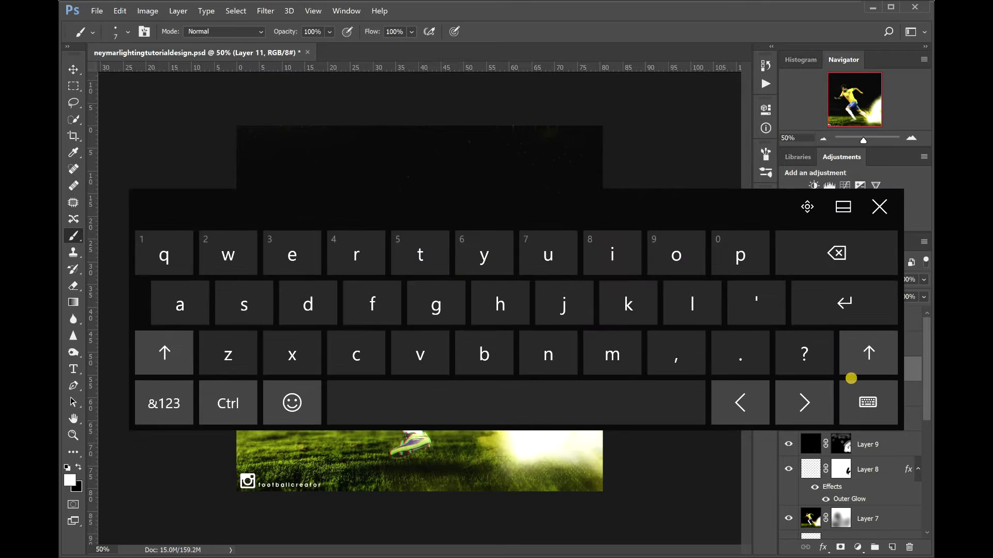
pyautogui.write('bolts')
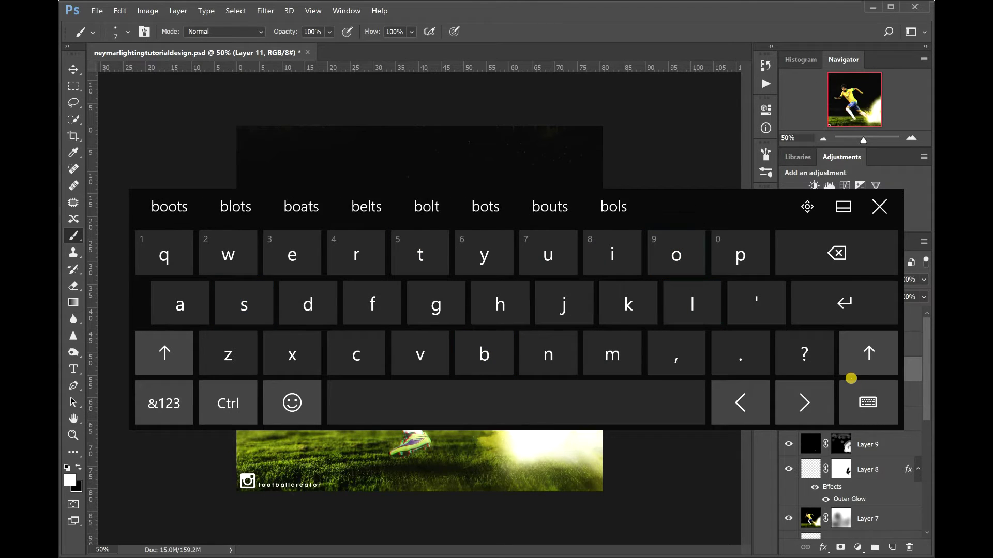
pyautogui.press('Return')
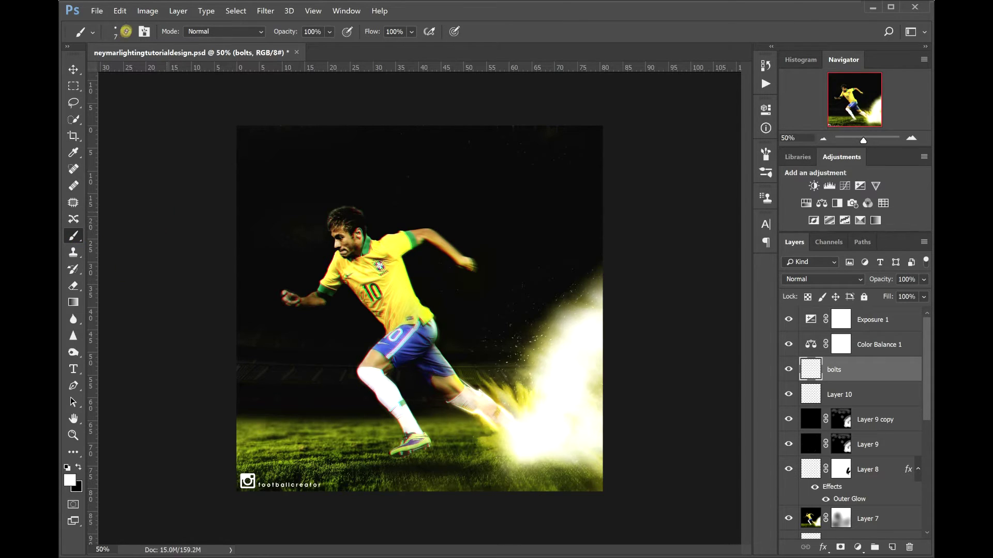
# Set the brush tip to about 6 px with 100% hardness.
pyautogui.click(128, 33)
pyautogui.moveTo(210, 105); pyautogui.dragTo(245, 111)
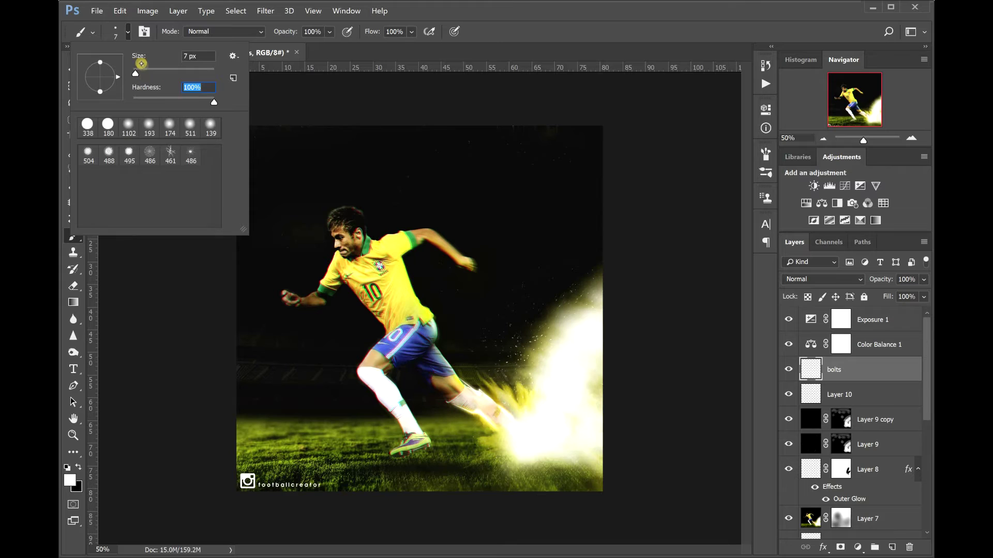
pyautogui.moveTo(137, 73); pyautogui.dragTo(138, 91)
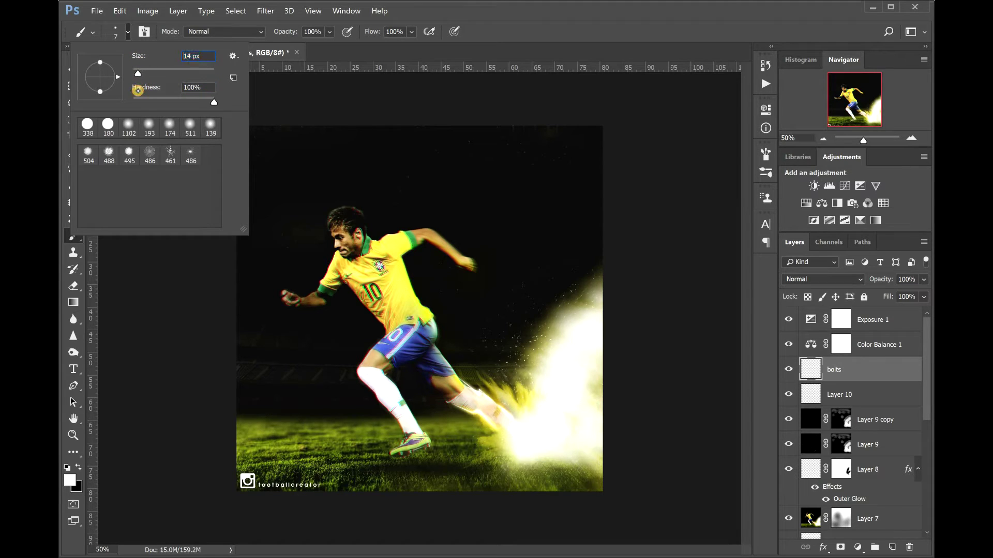
pyautogui.click(128, 31)
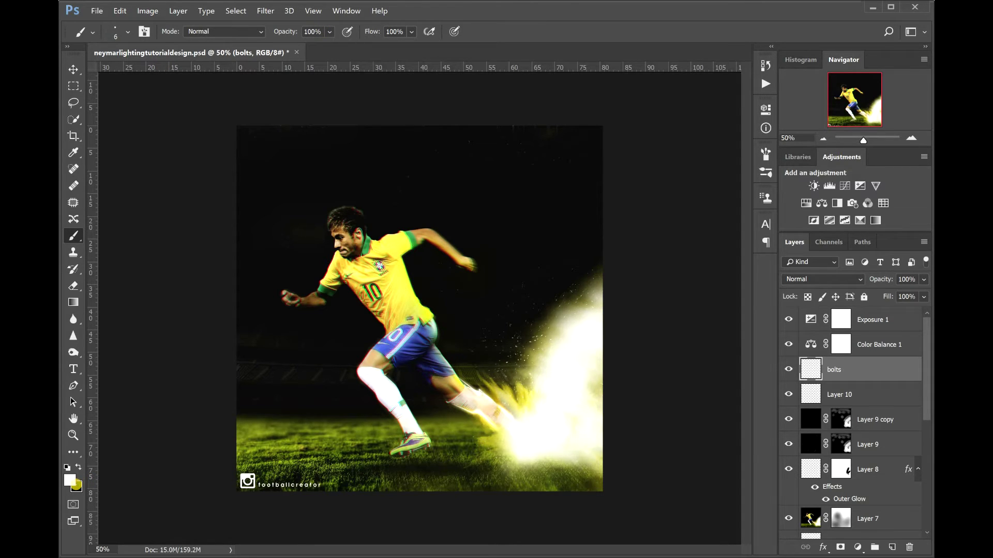
# Draw a curved Pen path from the player's knee up along the thigh.
pyautogui.click(71, 386)
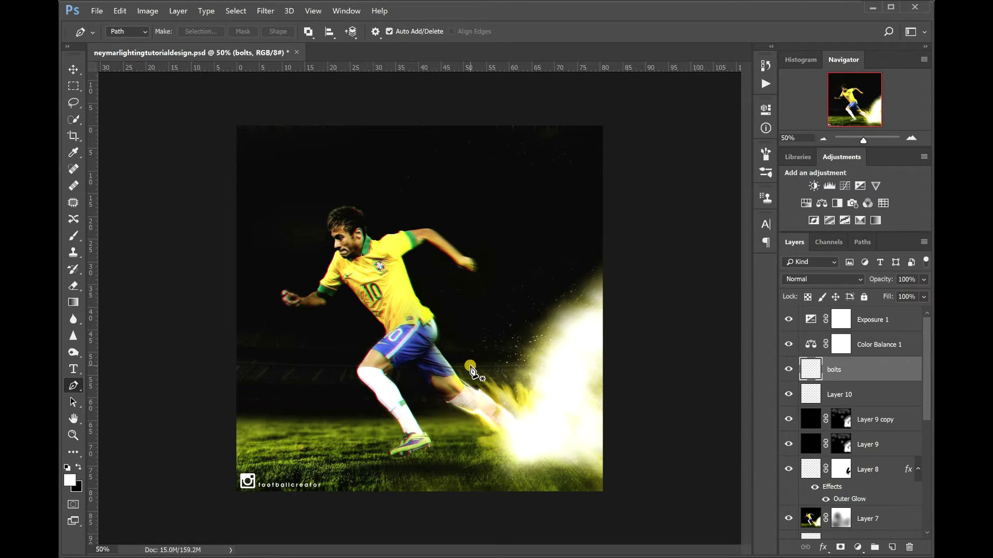
pyautogui.click(357, 369)
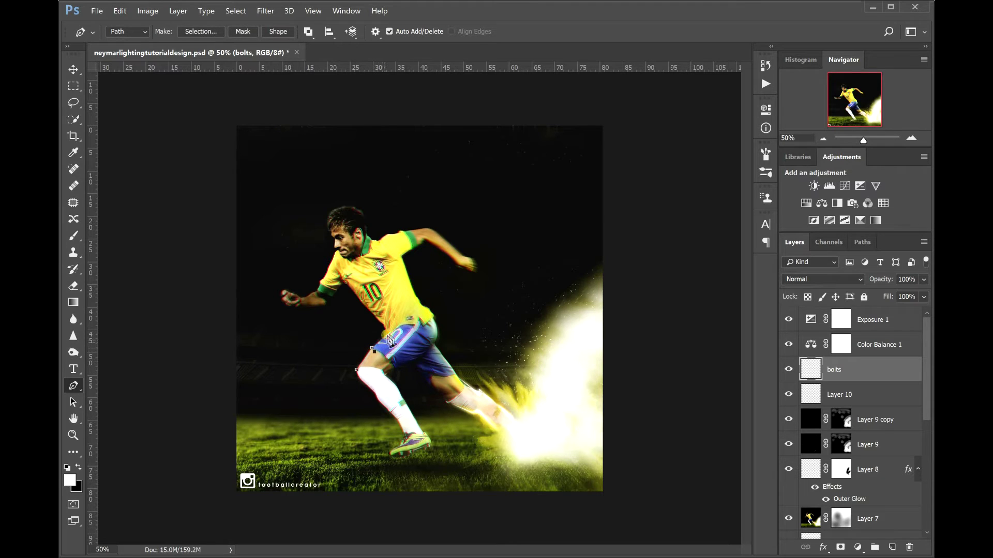
pyautogui.moveTo(373, 350); pyautogui.dragTo(390, 327)
# Stroke the path with the brush using Simulate Pressure, then delete the path.
pyautogui.rightClick(392, 341)
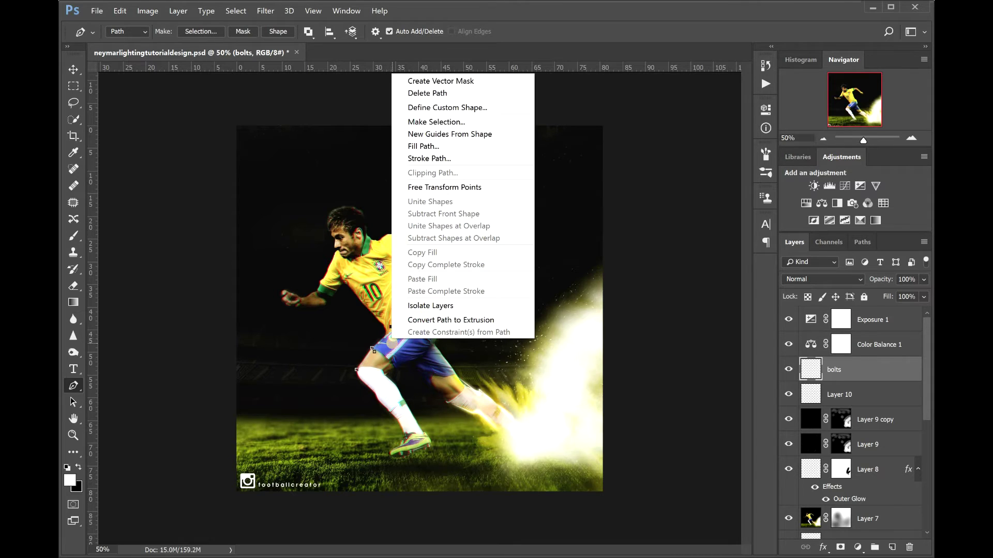
pyautogui.click(450, 159)
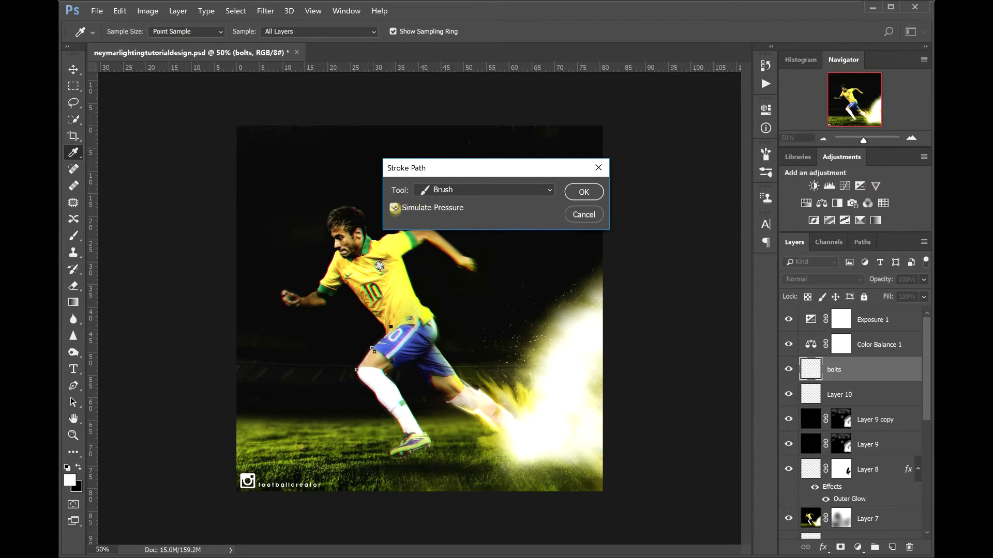
pyautogui.click(394, 207)
pyautogui.click(585, 192)
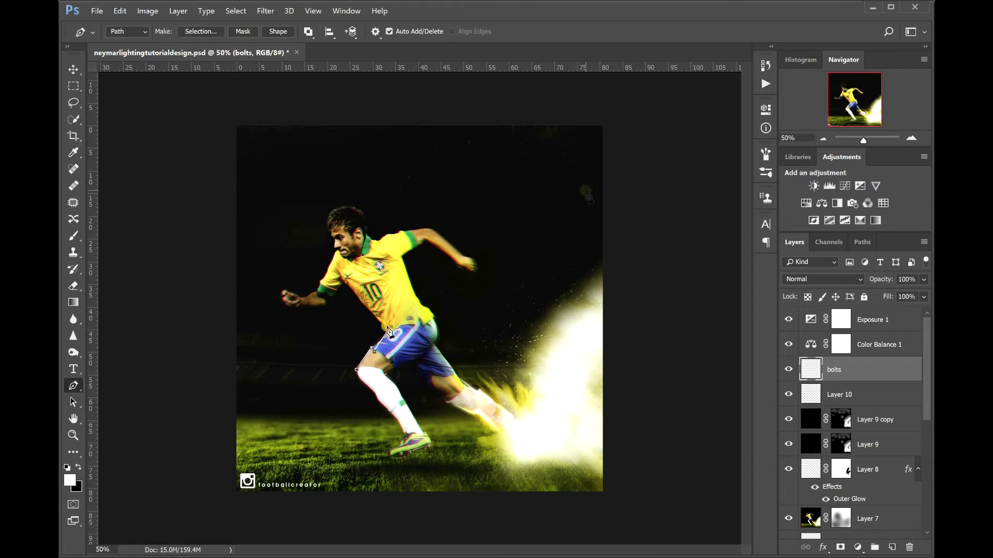
pyautogui.rightClick(388, 341)
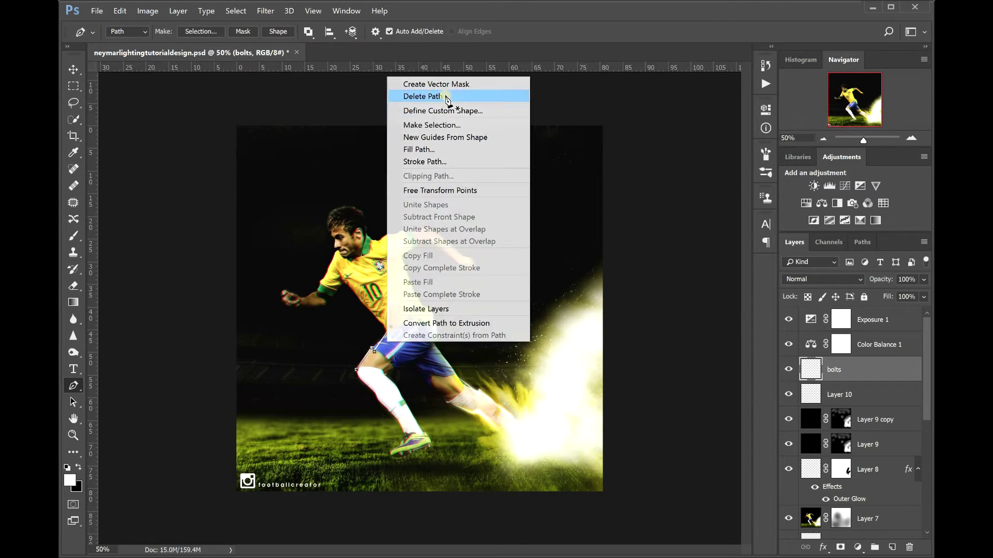
pyautogui.click(423, 97)
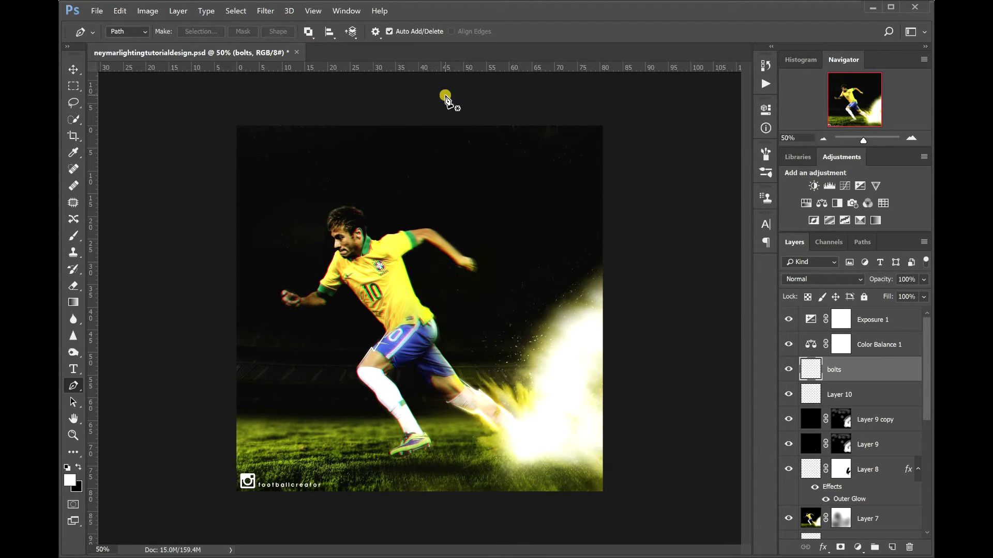
pyautogui.click(411, 356)
# Enable Outer Glow in the bolts layer style with 45% opacity and 9 px size.
pyautogui.rightClick(875, 370)
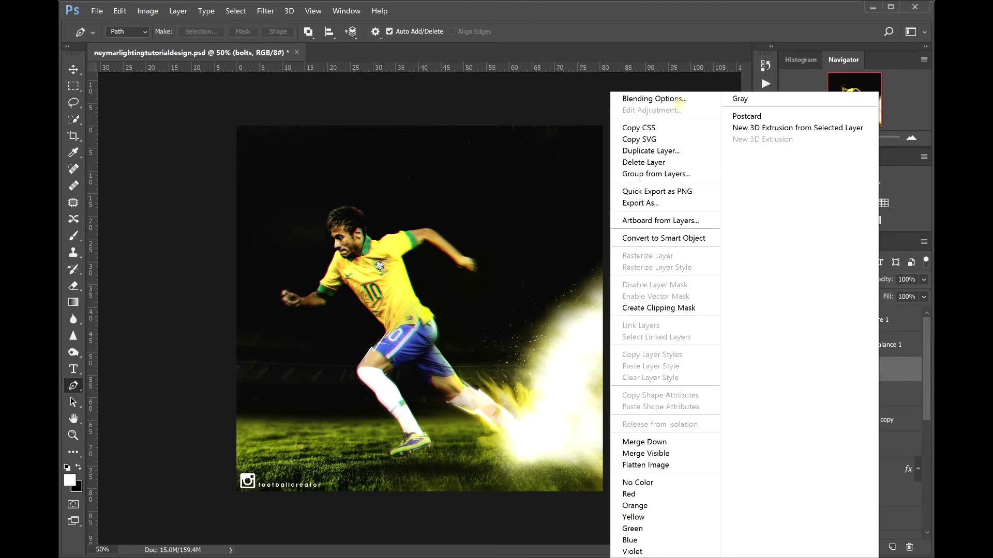
pyautogui.click(905, 371)
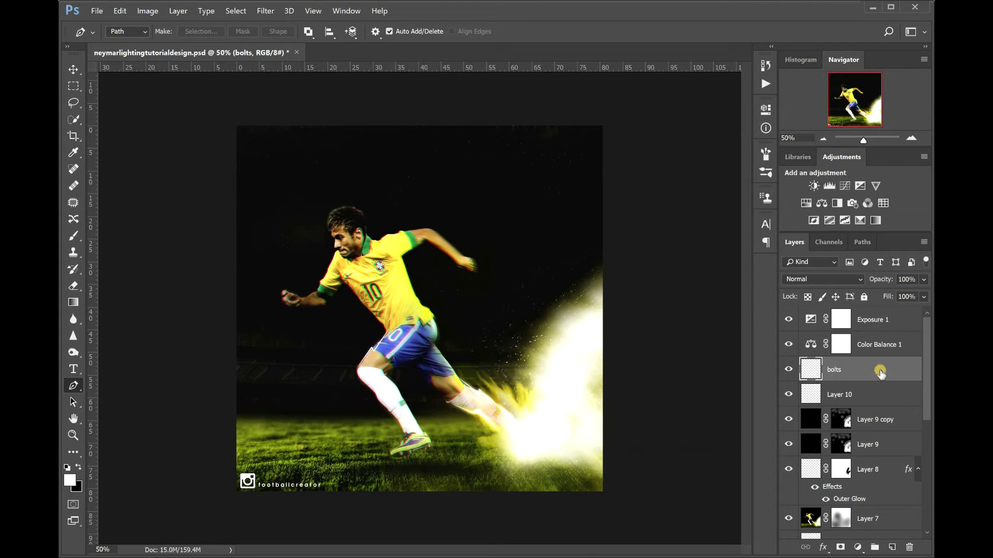
pyautogui.press('h')
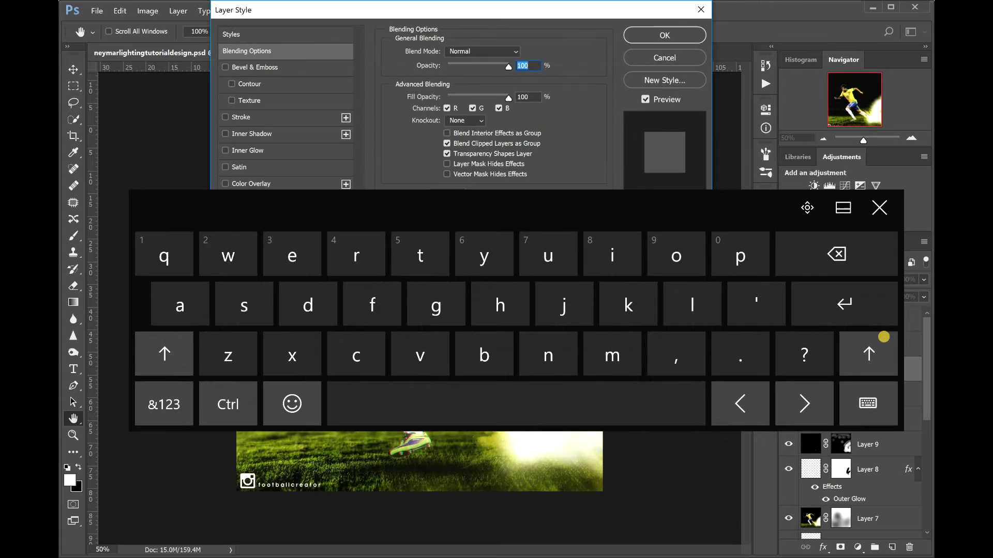
pyautogui.click(880, 207)
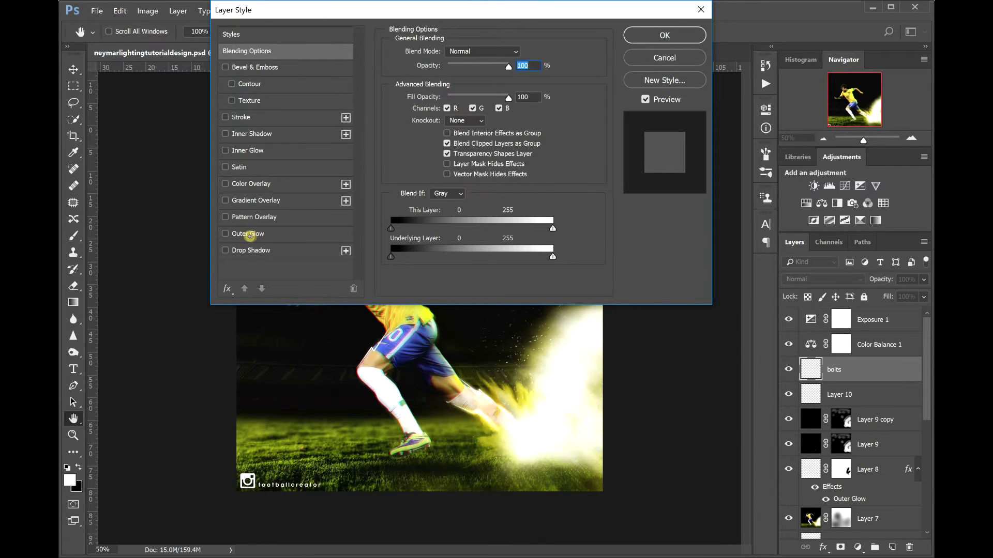
pyautogui.click(256, 234)
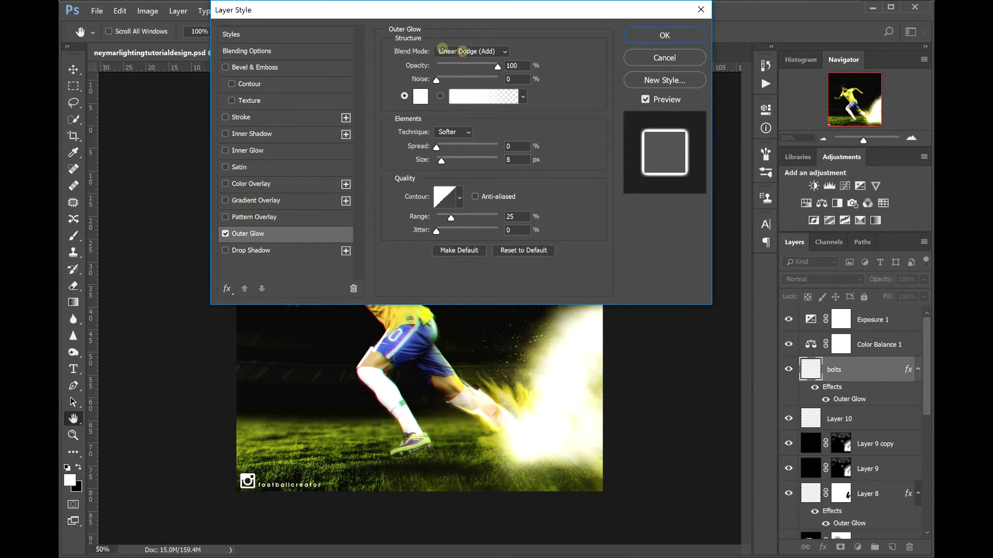
pyautogui.moveTo(498, 66); pyautogui.dragTo(467, 85)
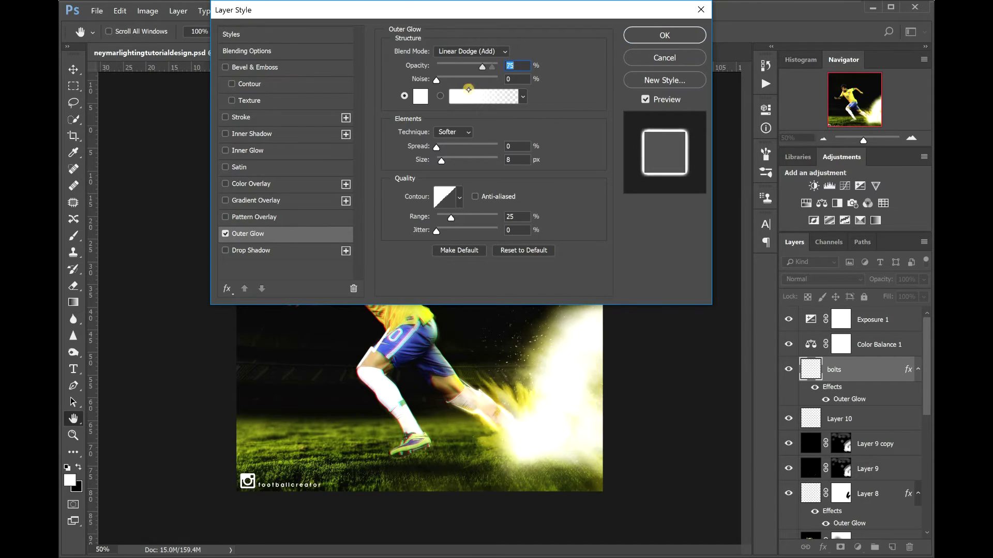
pyautogui.press('Down')
pyautogui.press('Down')
pyautogui.press('Down')
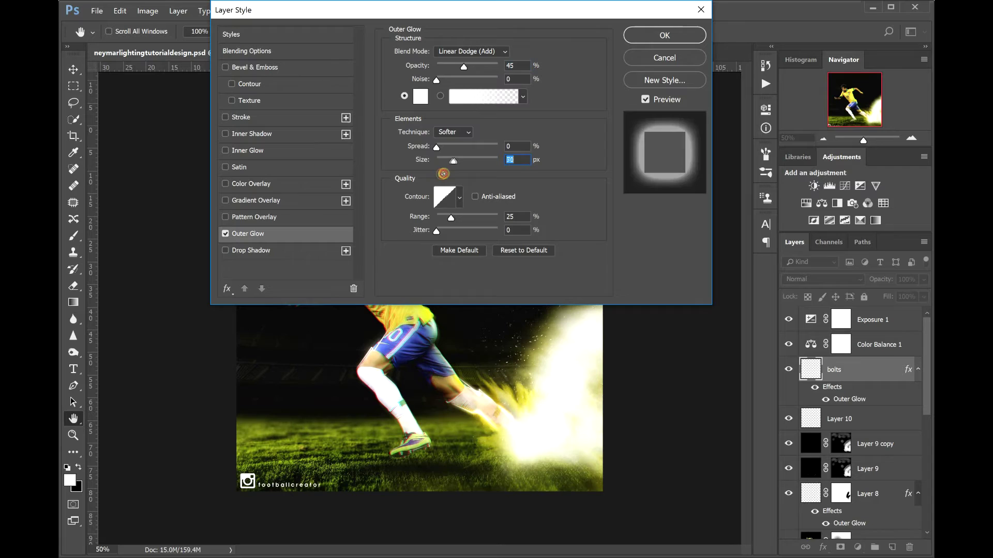
pyautogui.moveTo(444, 162); pyautogui.dragTo(440, 178)
pyautogui.press('Up')
pyautogui.press('Up')
pyautogui.press('Up')
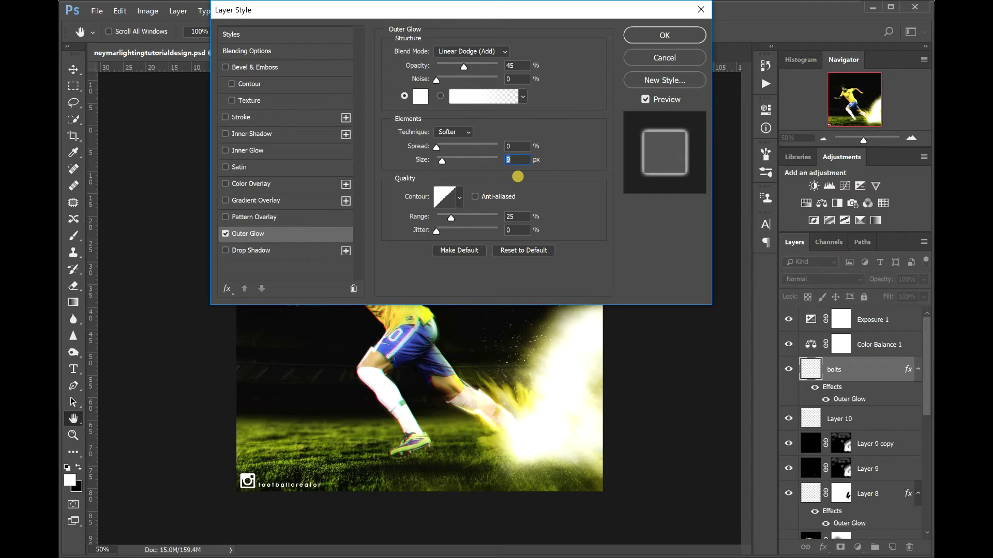
pyautogui.click(674, 35)
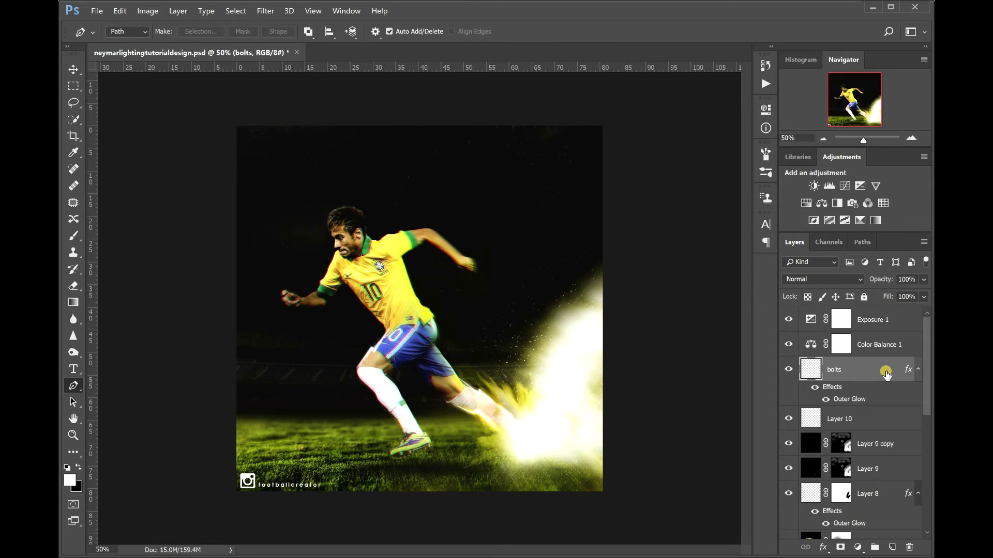
# Draw a short path beside the player's shorts, brush-stroke it, and delete the path.
pyautogui.click(454, 376)
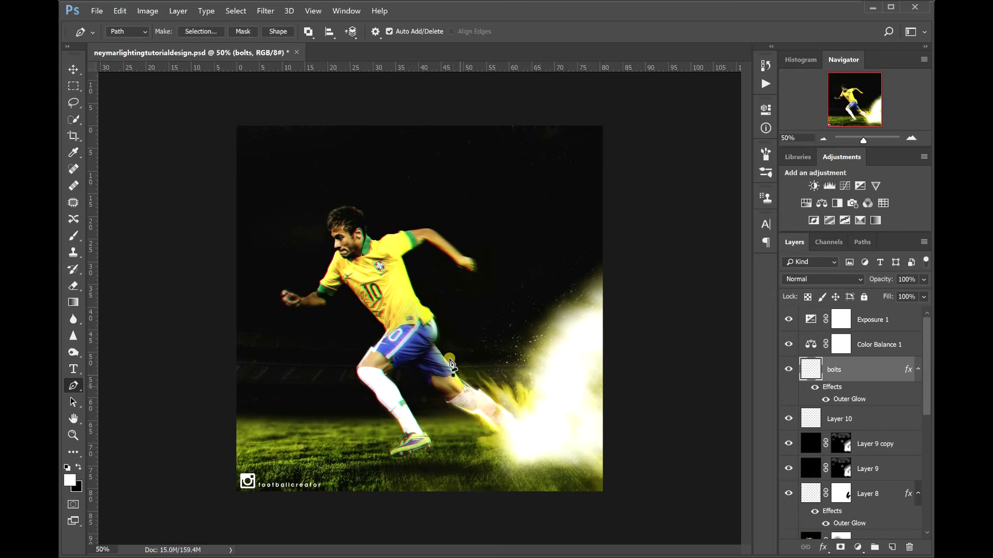
pyautogui.moveTo(439, 344); pyautogui.dragTo(435, 308)
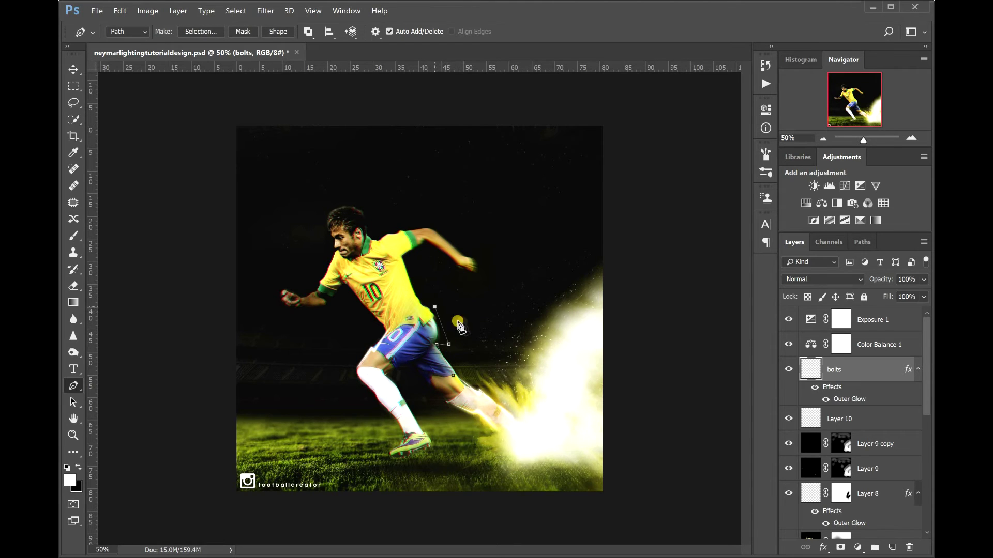
pyautogui.rightClick(452, 323)
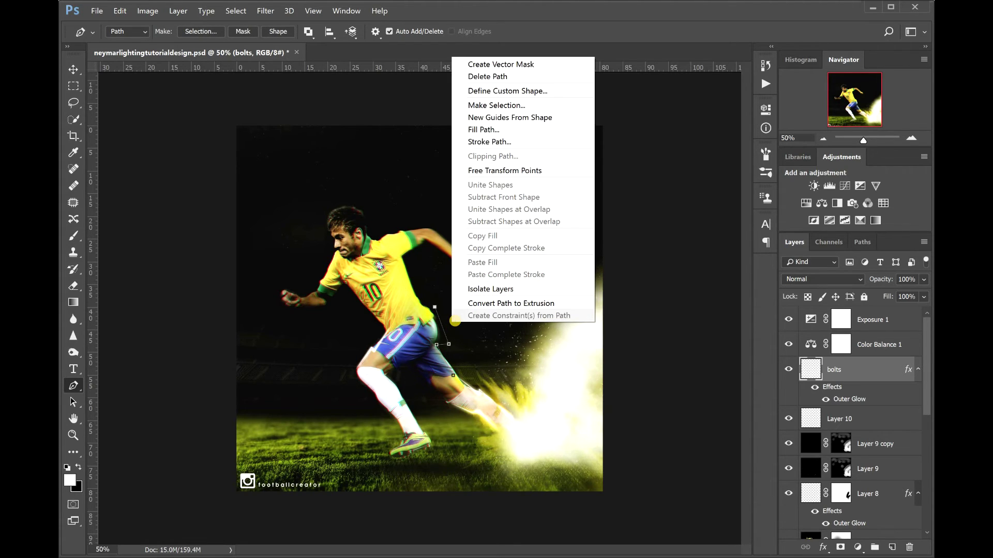
pyautogui.click(511, 141)
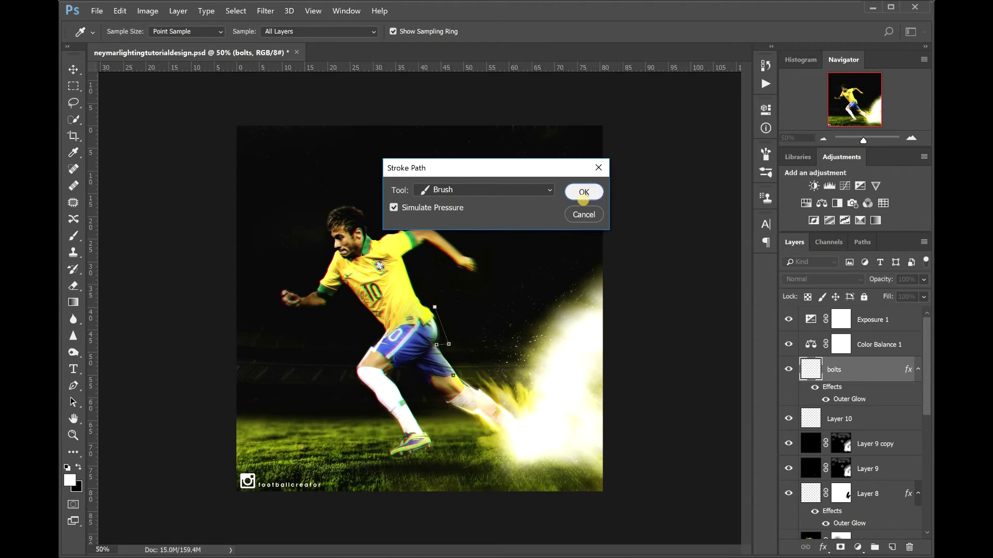
pyautogui.click(584, 192)
pyautogui.rightClick(453, 317)
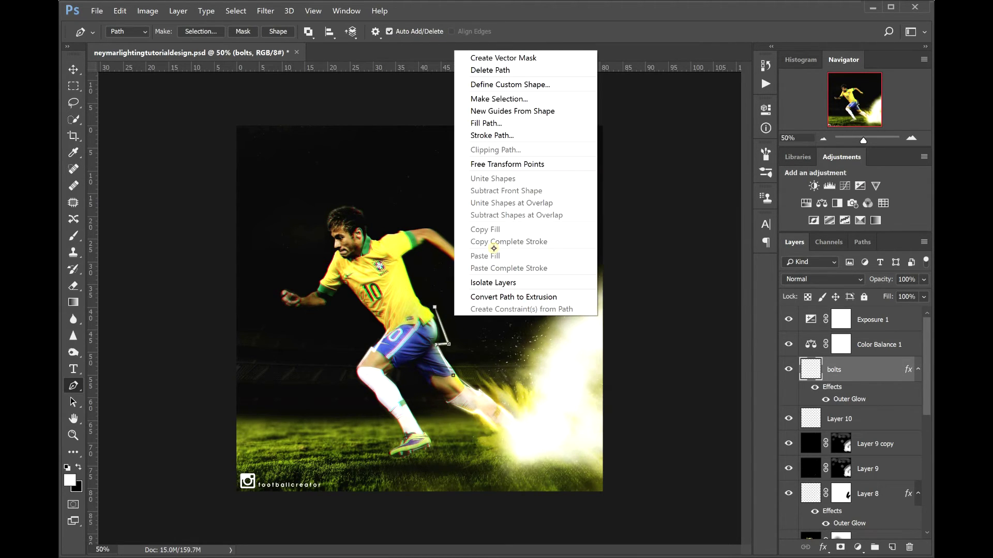
pyautogui.click(513, 69)
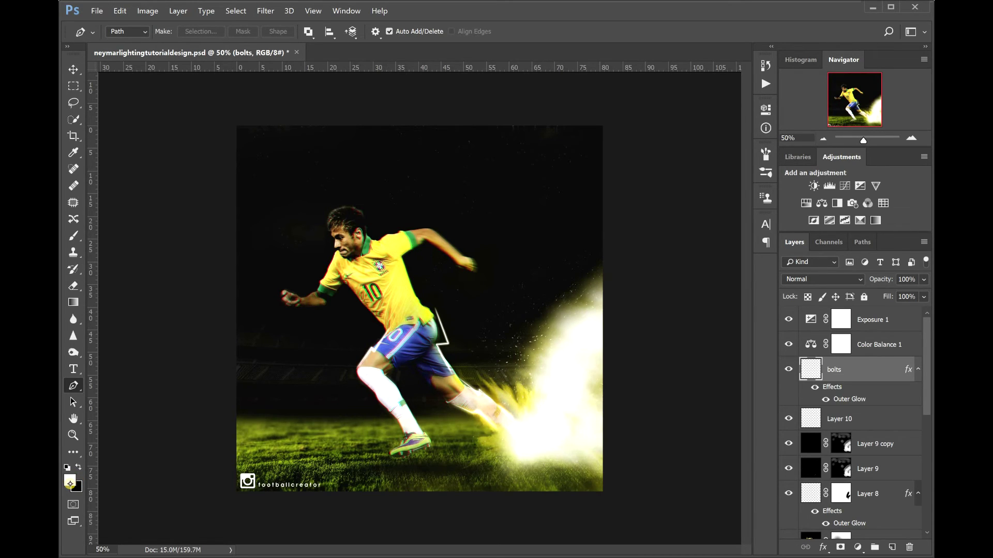
# Change the bolts layer's Outer Glow colour to yellow (fff000) and apply the style.
pyautogui.doubleClick(869, 381)
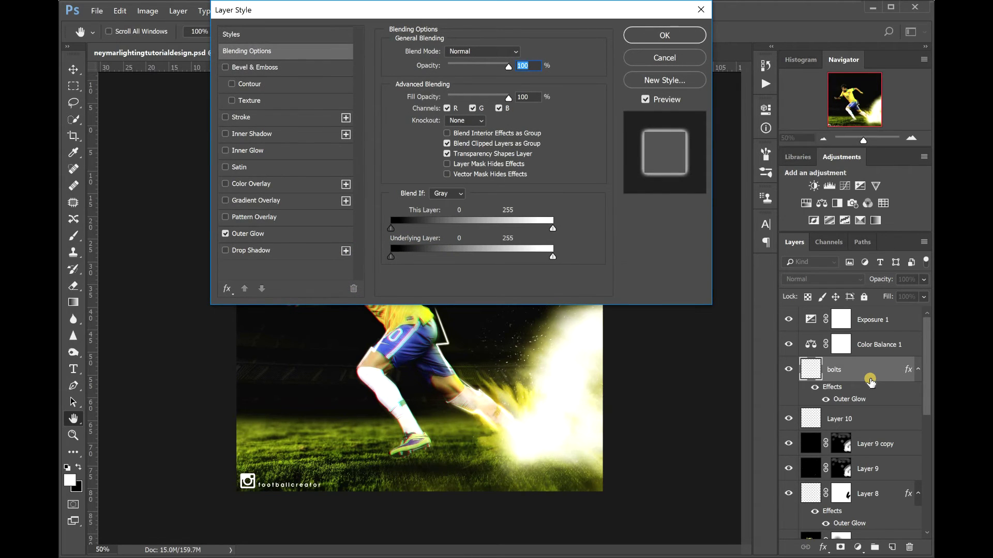
pyautogui.click(274, 231)
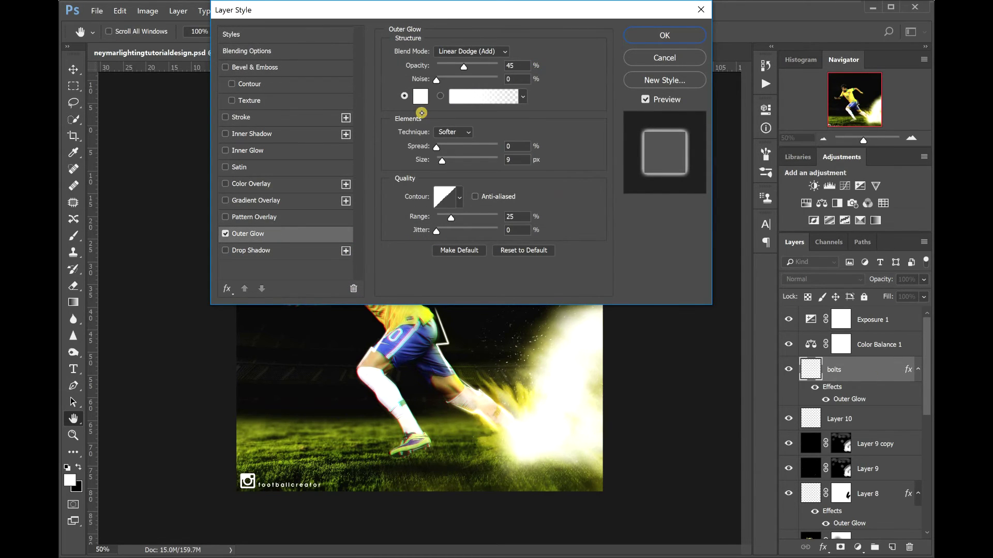
pyautogui.click(419, 96)
pyautogui.click(653, 166)
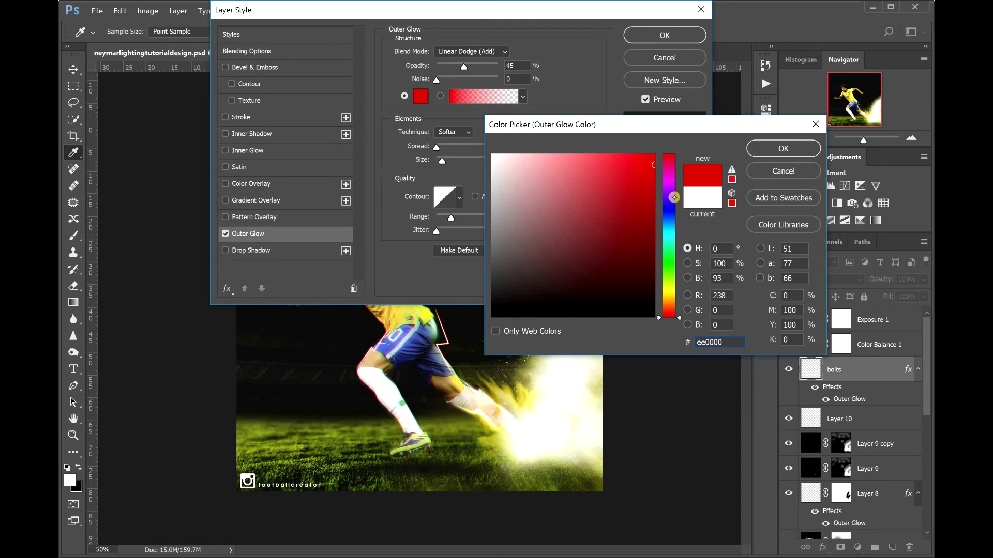
pyautogui.click(652, 237)
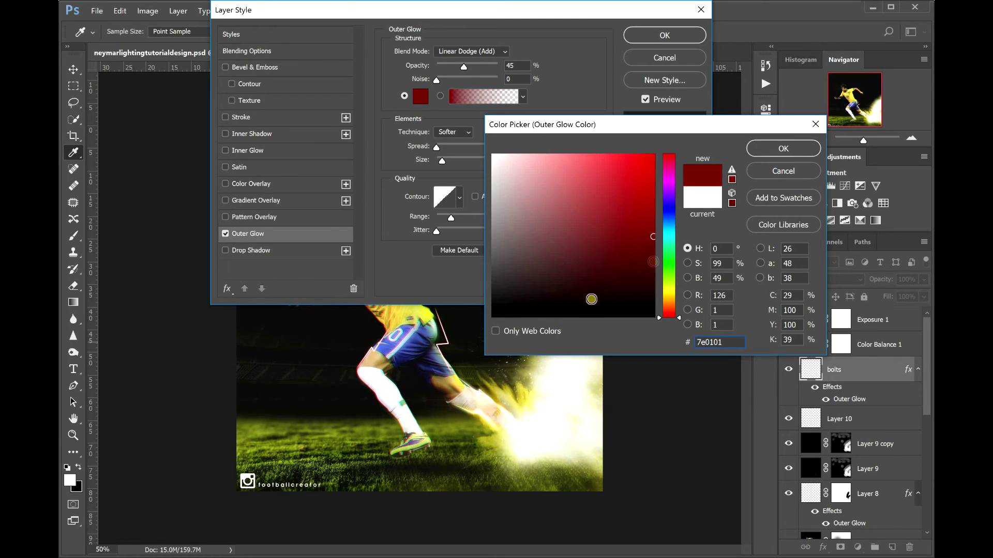
pyautogui.click(670, 242)
pyautogui.moveTo(602, 218); pyautogui.dragTo(654, 155)
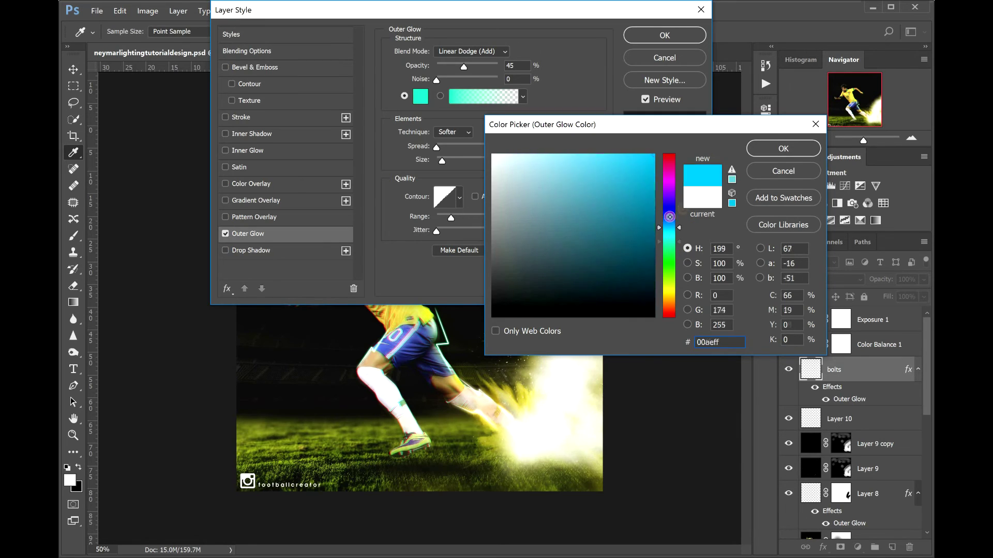
pyautogui.moveTo(665, 246); pyautogui.dragTo(669, 203)
pyautogui.click(669, 237)
pyautogui.click(670, 292)
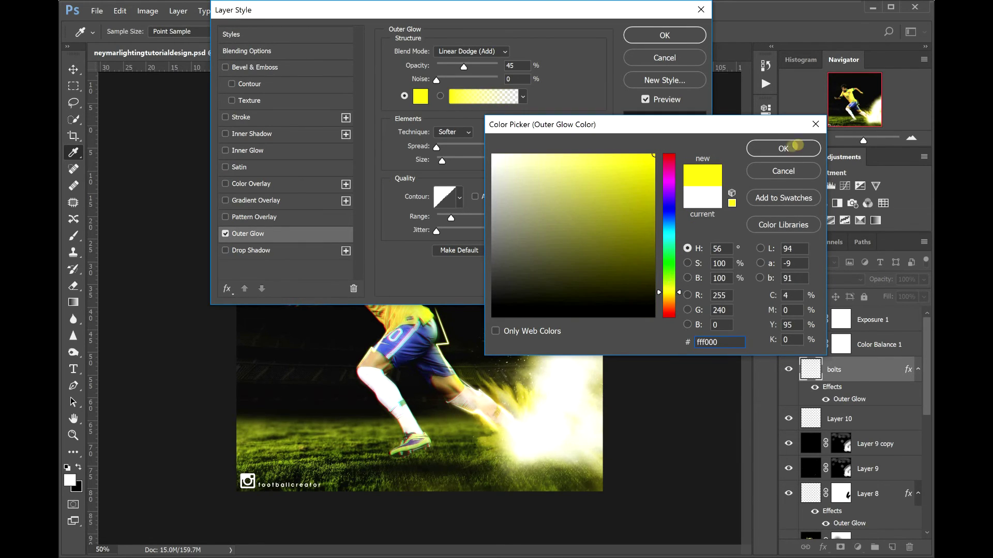
pyautogui.click(783, 148)
pyautogui.click(664, 35)
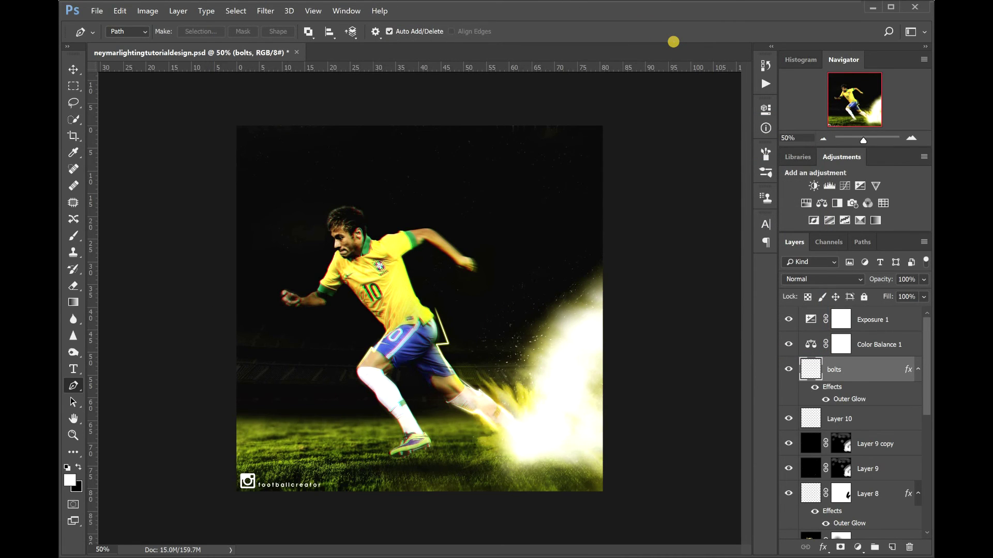